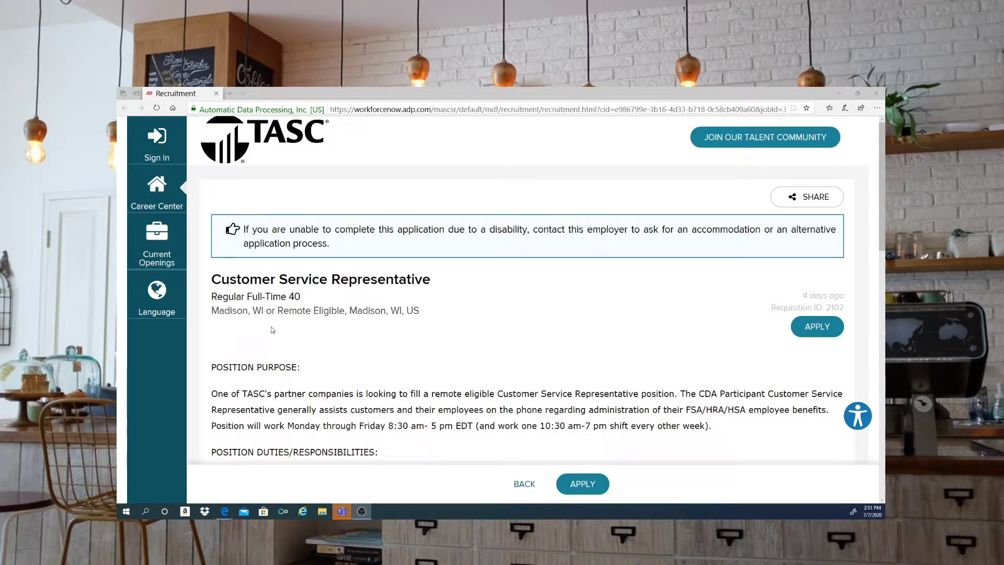
scroll(272, 330, "down", 2)
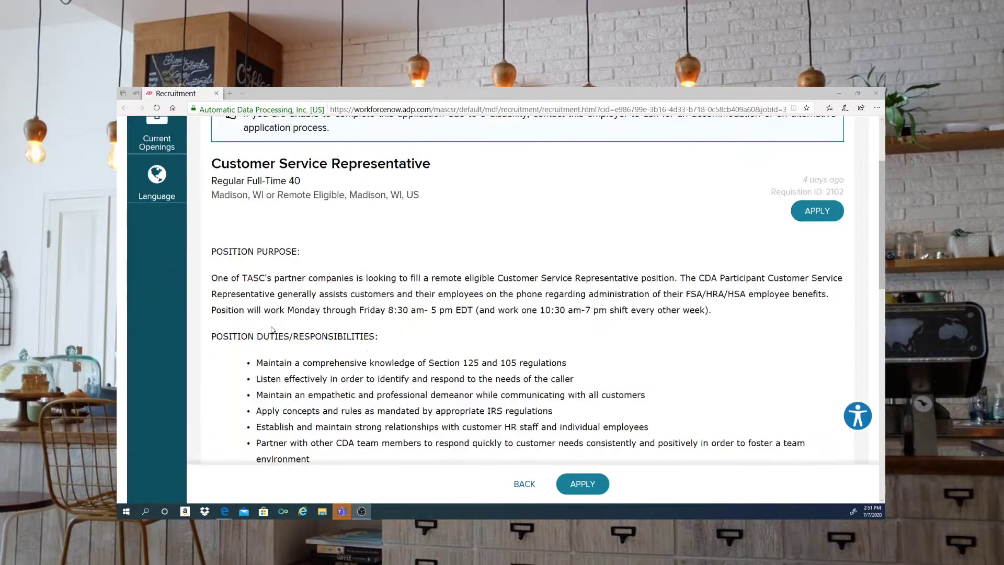
scroll(272, 329, "down", 1)
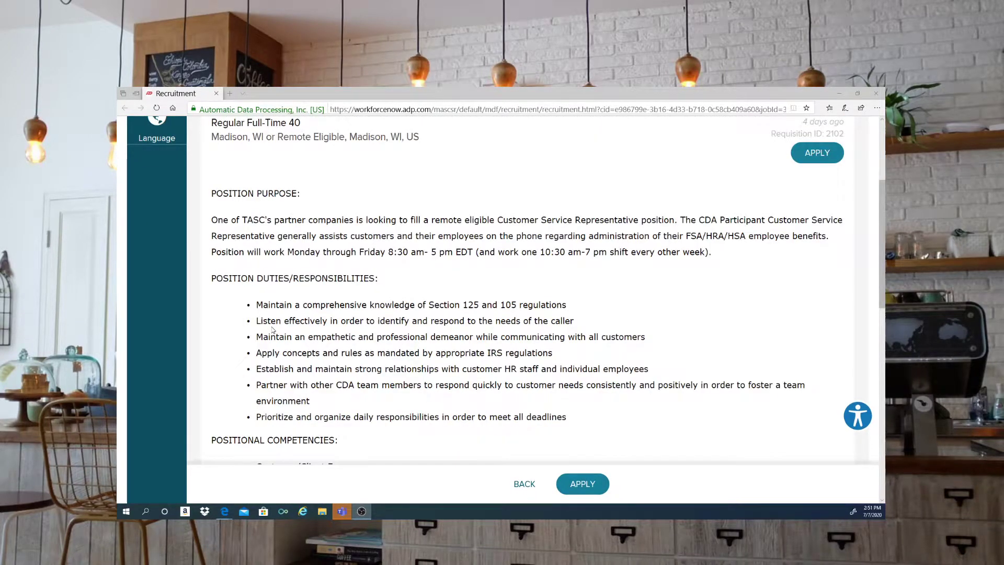
scroll(272, 330, "up", 1)
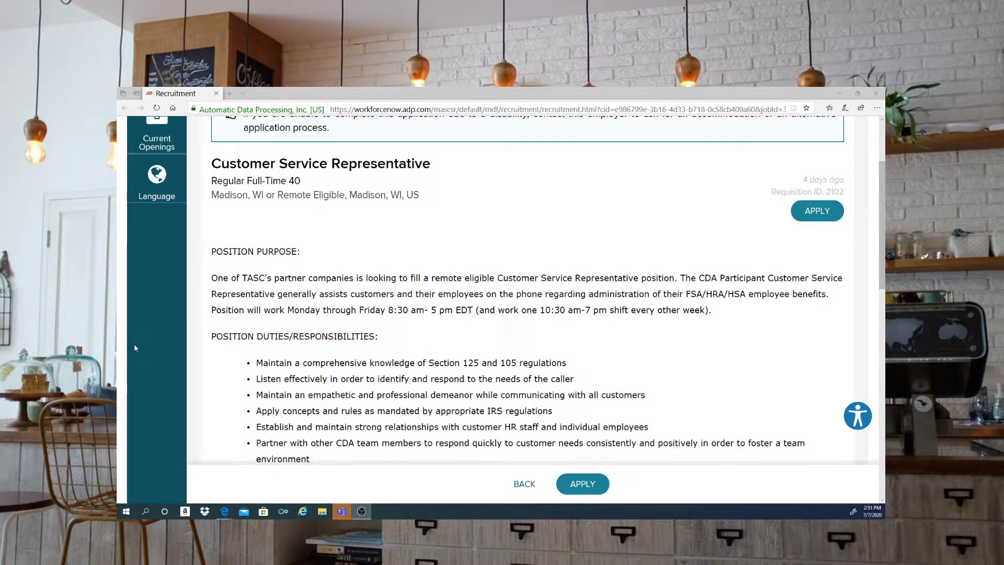
scroll(135, 347, "down", 1)
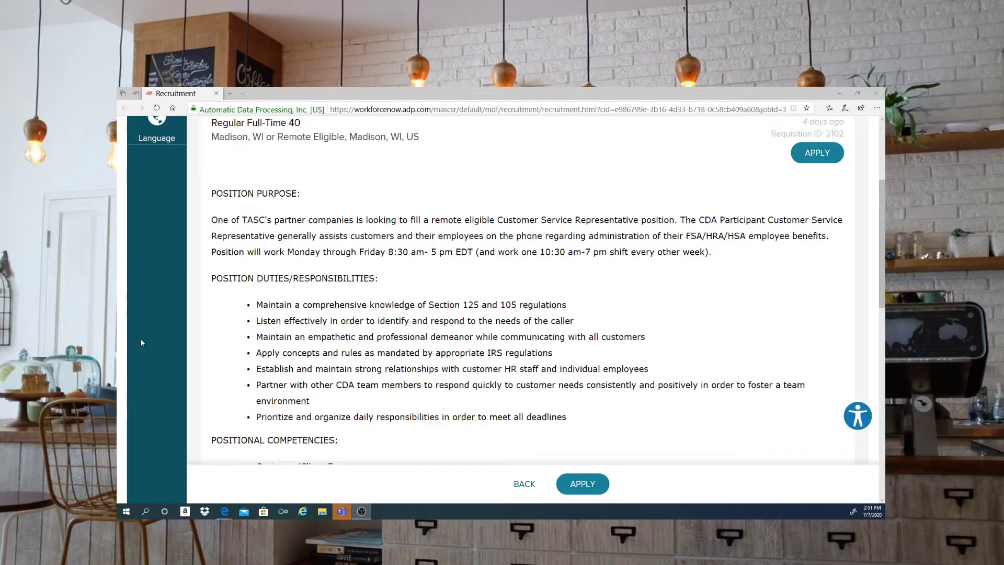
scroll(137, 344, "down", 2)
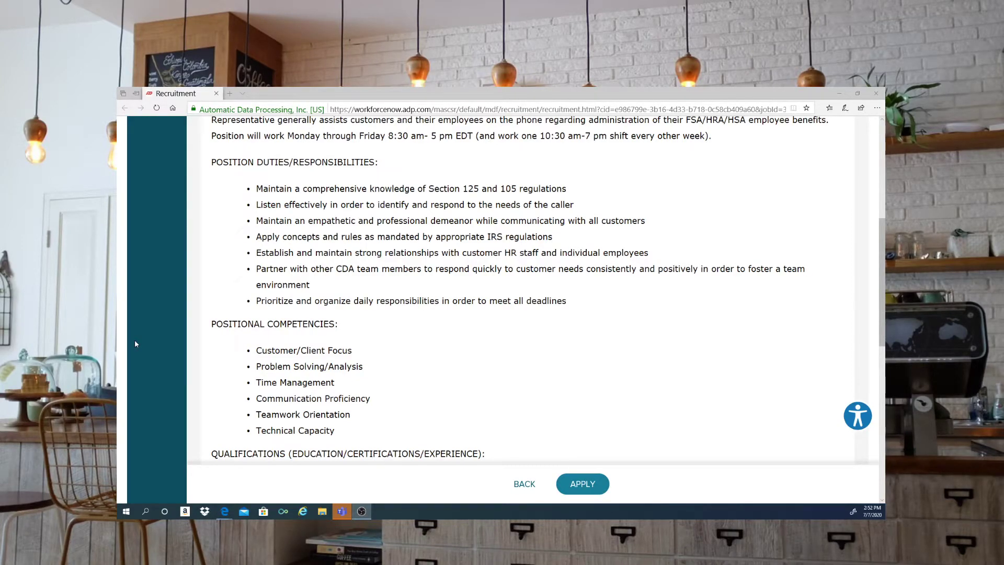
scroll(134, 340, "down", 3)
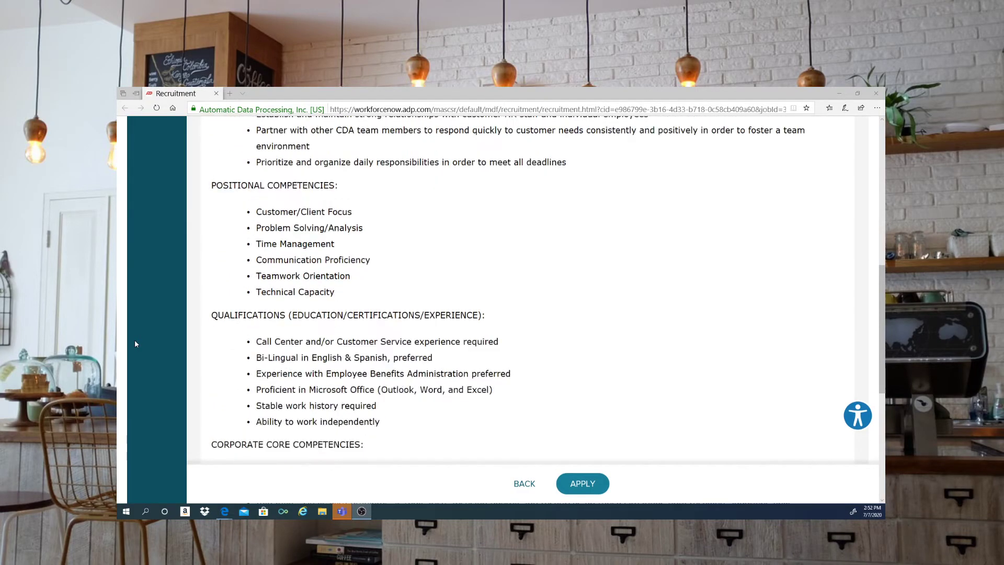
scroll(134, 340, "down", 1)
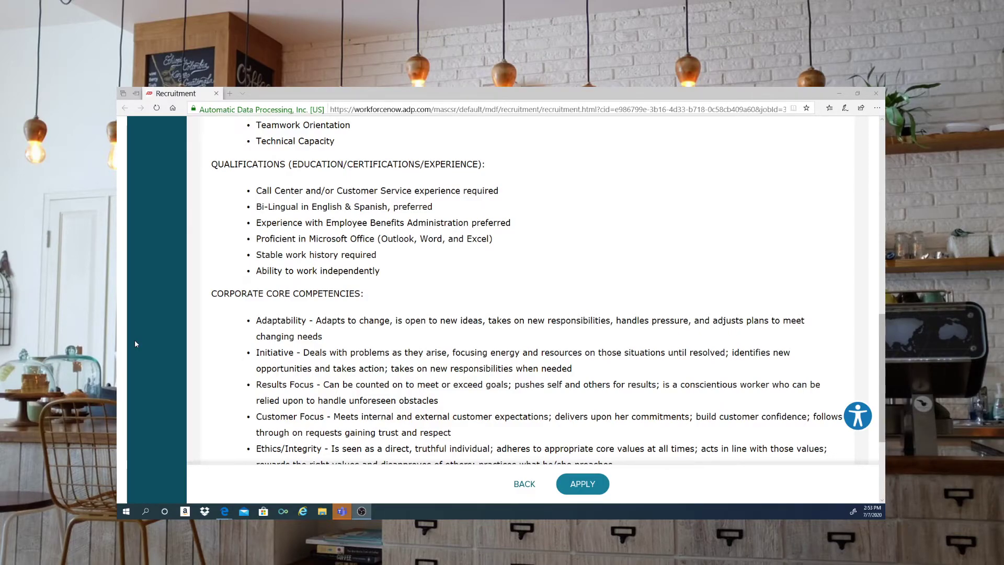
scroll(134, 343, "down", 2)
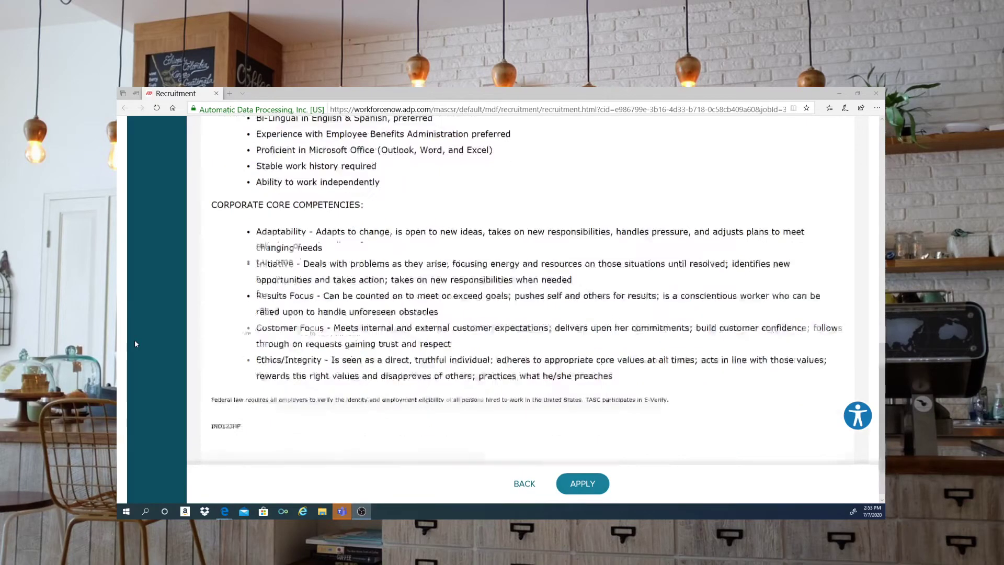
scroll(134, 343, "up", 2)
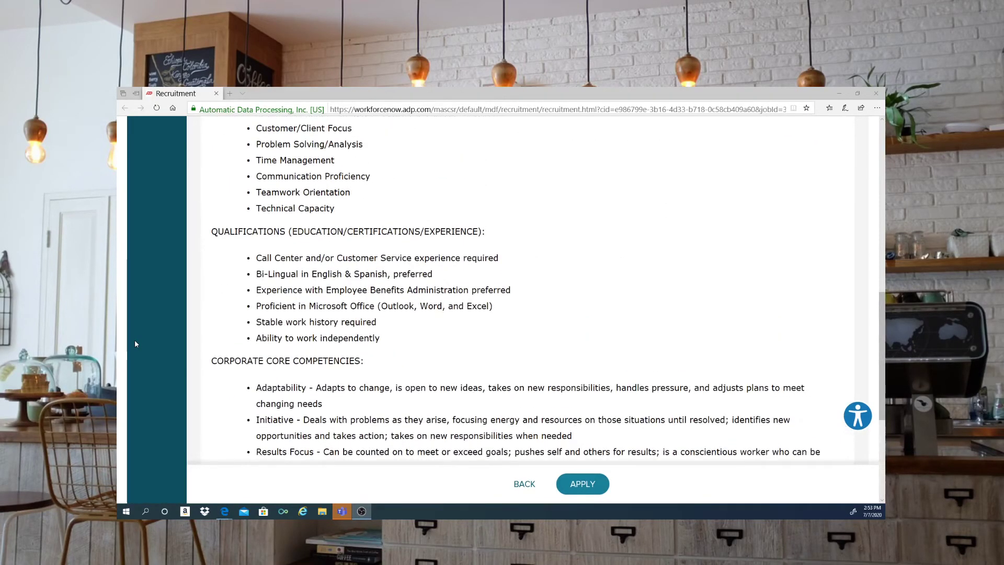
scroll(134, 344, "up", 2)
scroll(134, 344, "up", 5)
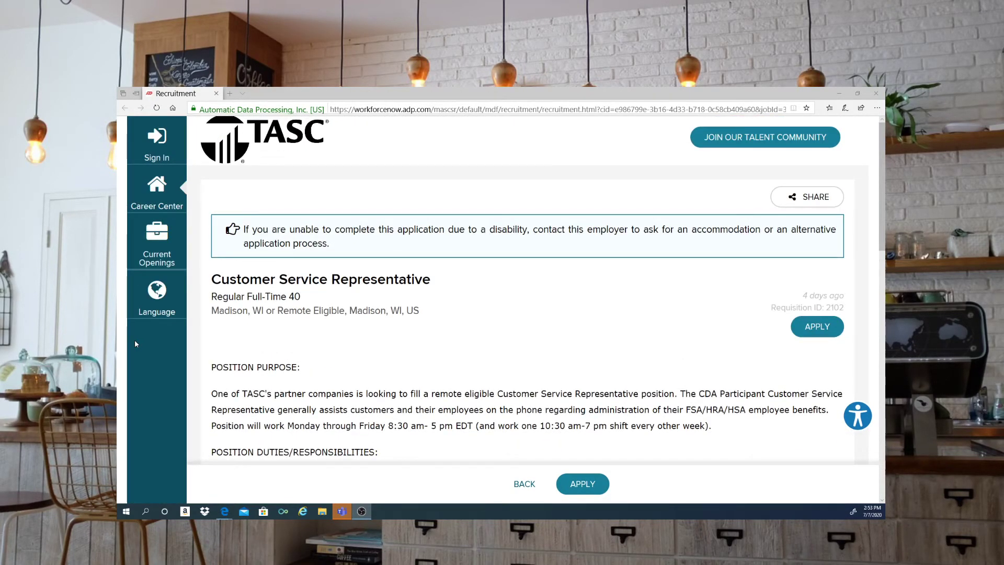